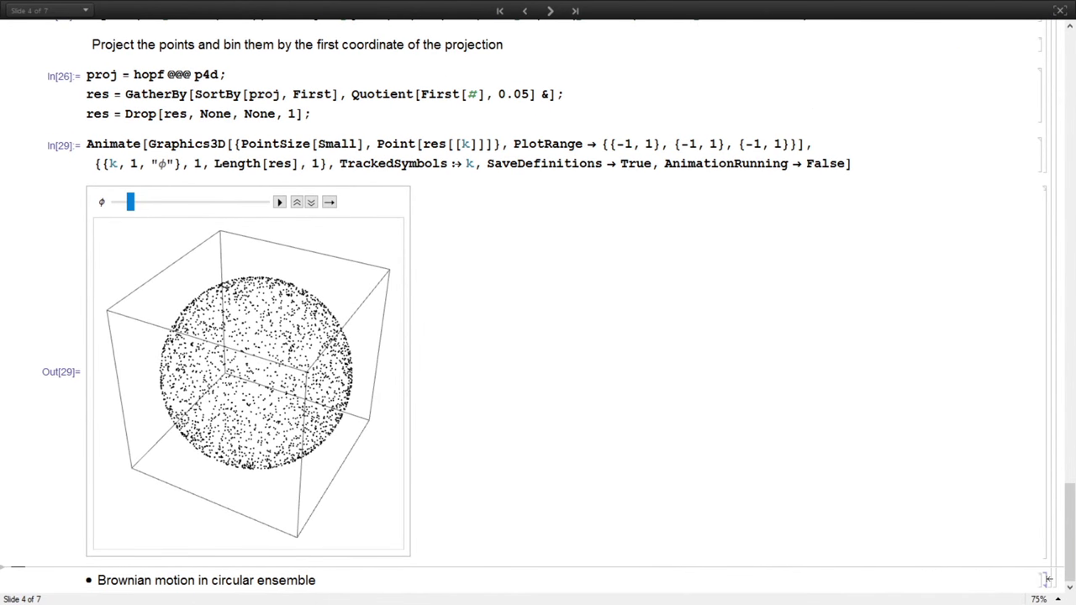
Scroll the notebook down to the 'Brownian motion in circular ensemble' section
scroll(1048, 579, "down", 3)
left_click(1048, 579)
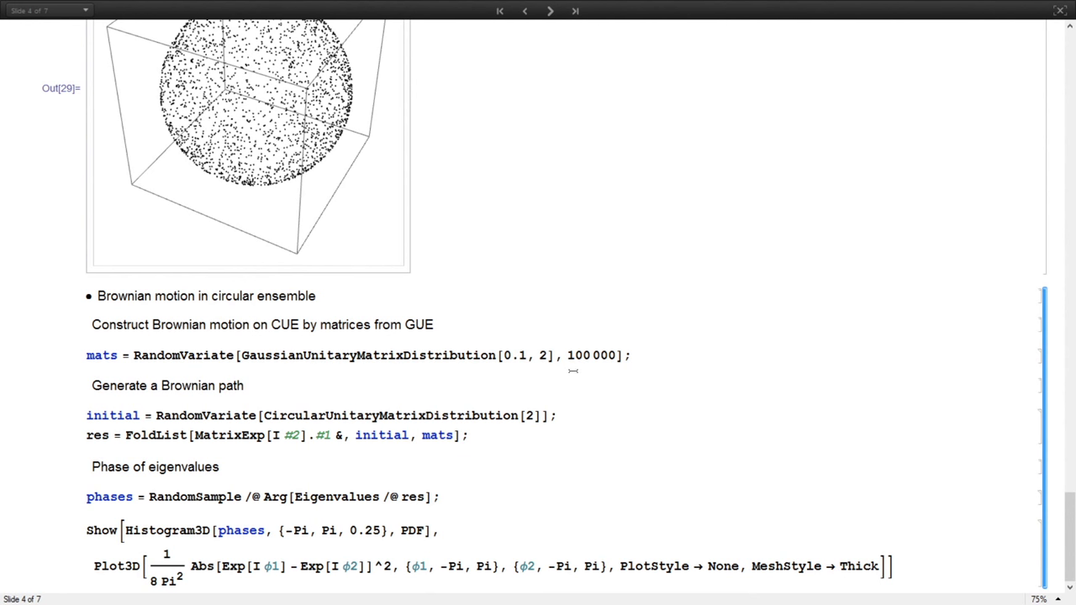
Generate the 100000 GUE step matrices and evaluate the Brownian path cell
left_click(621, 355)
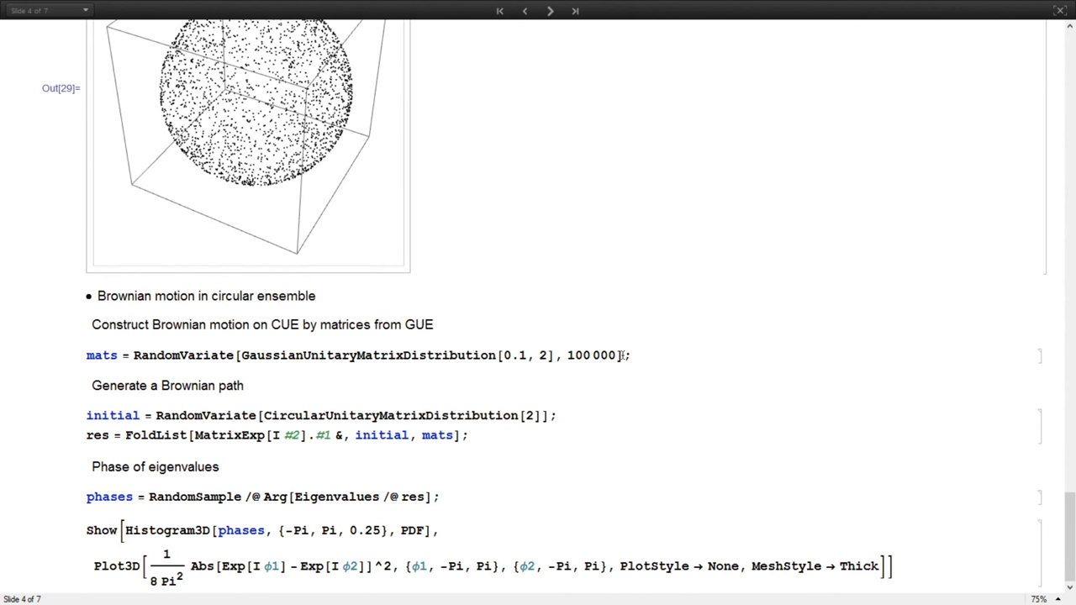
key("shift+Return")
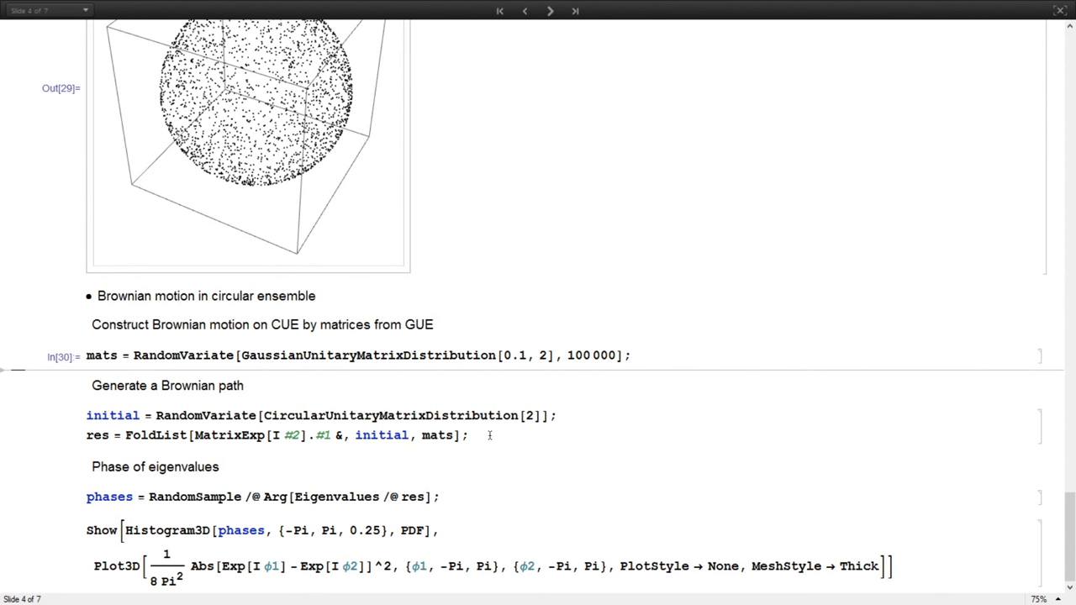
left_click(321, 414)
left_click_drag(192, 438, 307, 438)
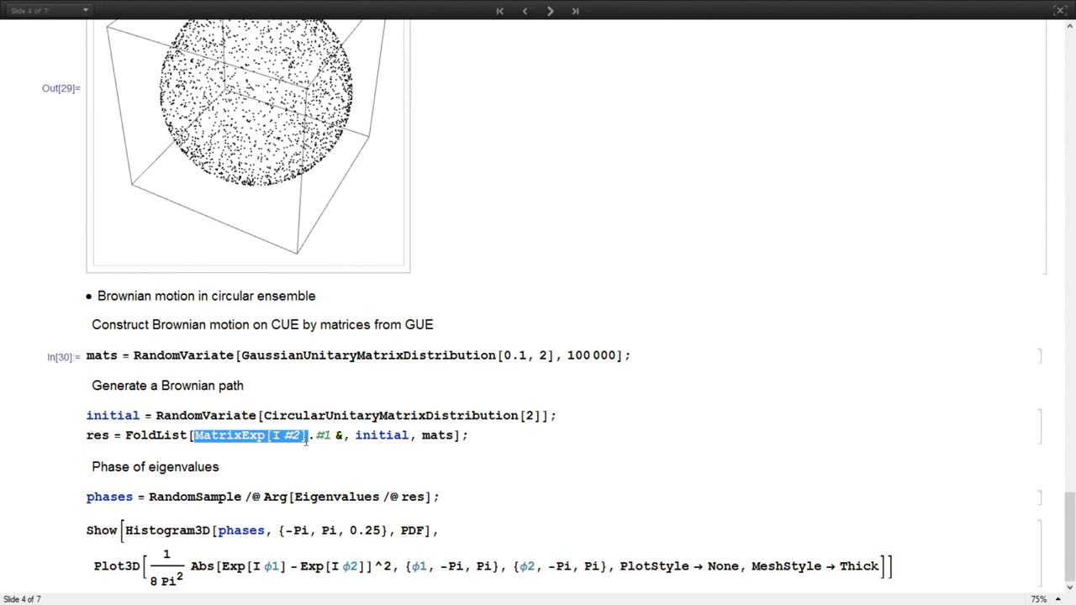
left_click(344, 437)
key("shift+Return")
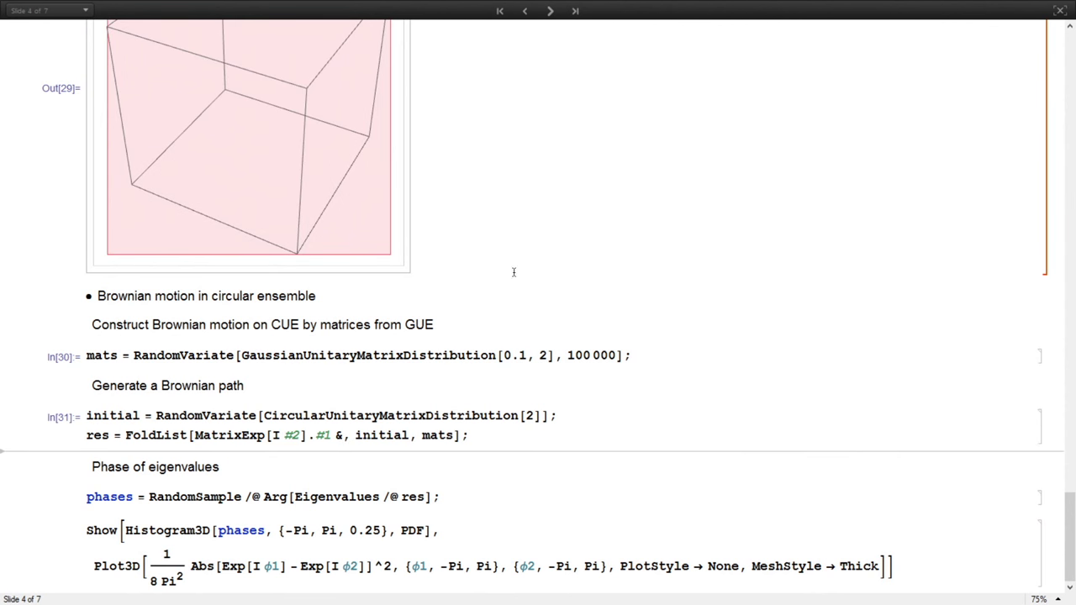
Compute the eigenvalue phases and advance to the Matrix-valued Distributions slide
left_click(463, 497)
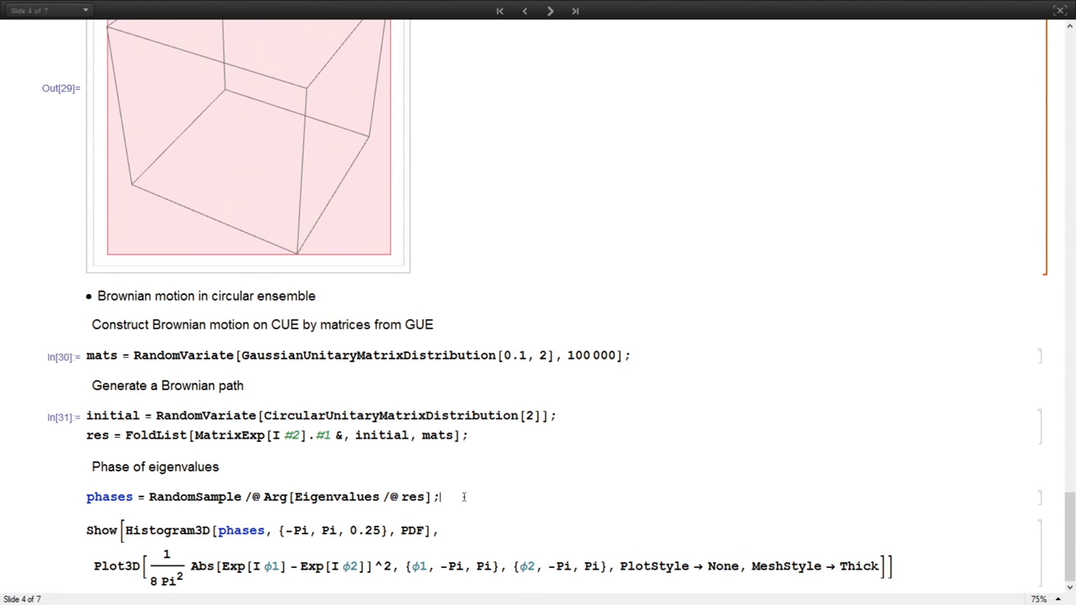
key("shift+Return")
key("shift+Return")
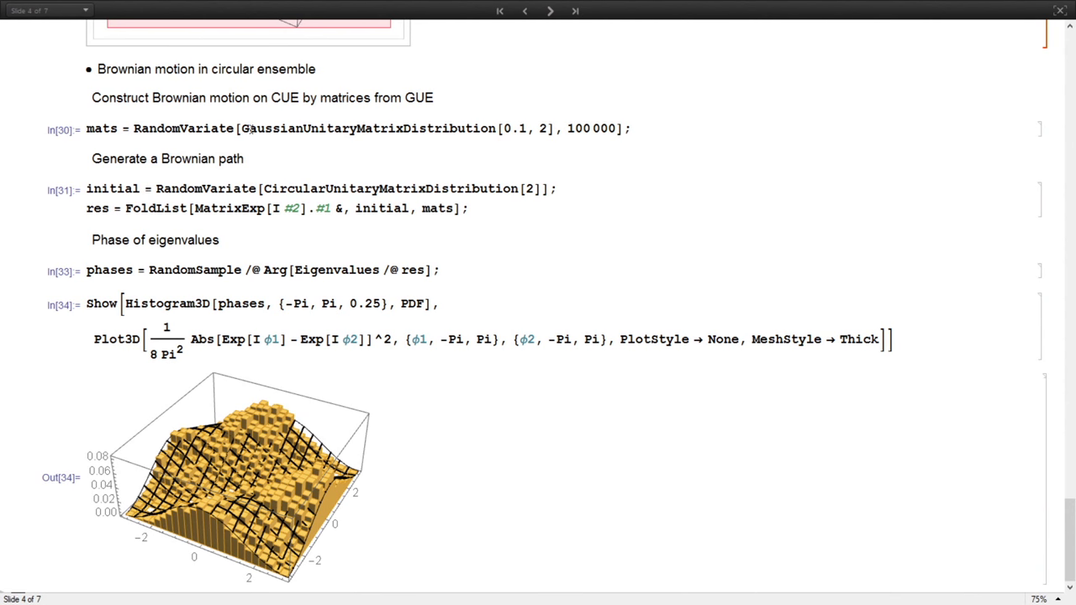
left_click(551, 11)
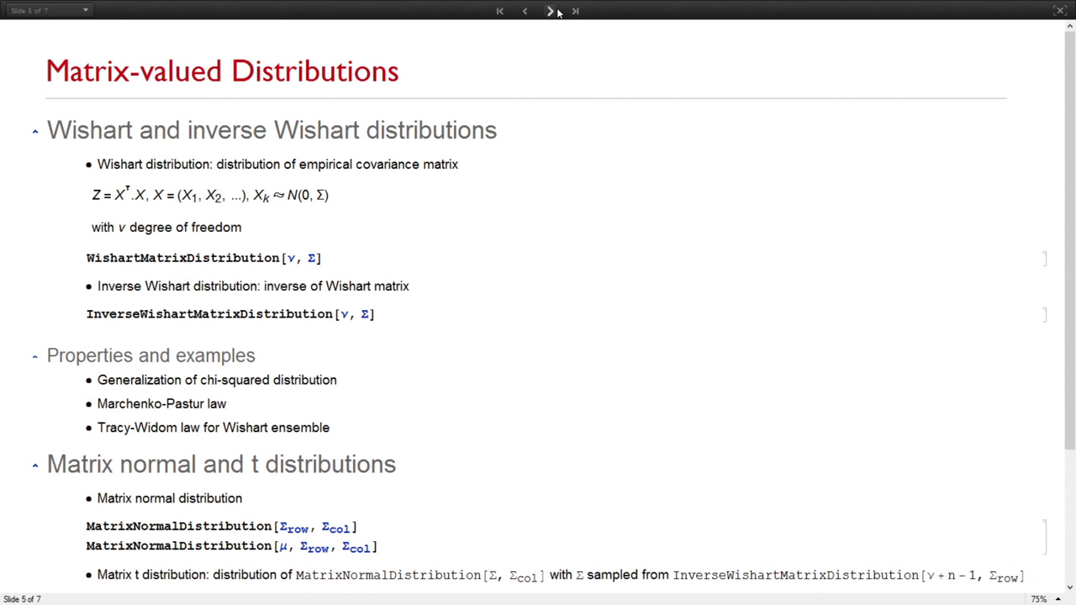
left_click(268, 96)
key("Down")
key("Right")
key("Right")
key("Right")
key("Right")
key("Down")
key("Down")
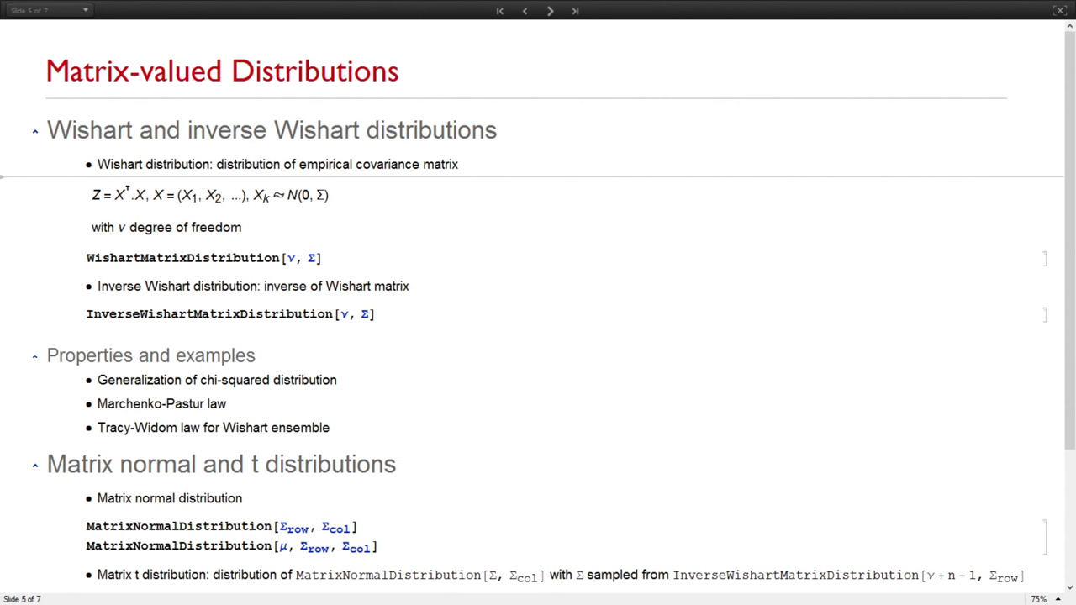
key("Down")
key("Right")
key("shift+Right")
key("shift+Right")
key("shift+Right")
key("shift+Right")
key("shift+Right")
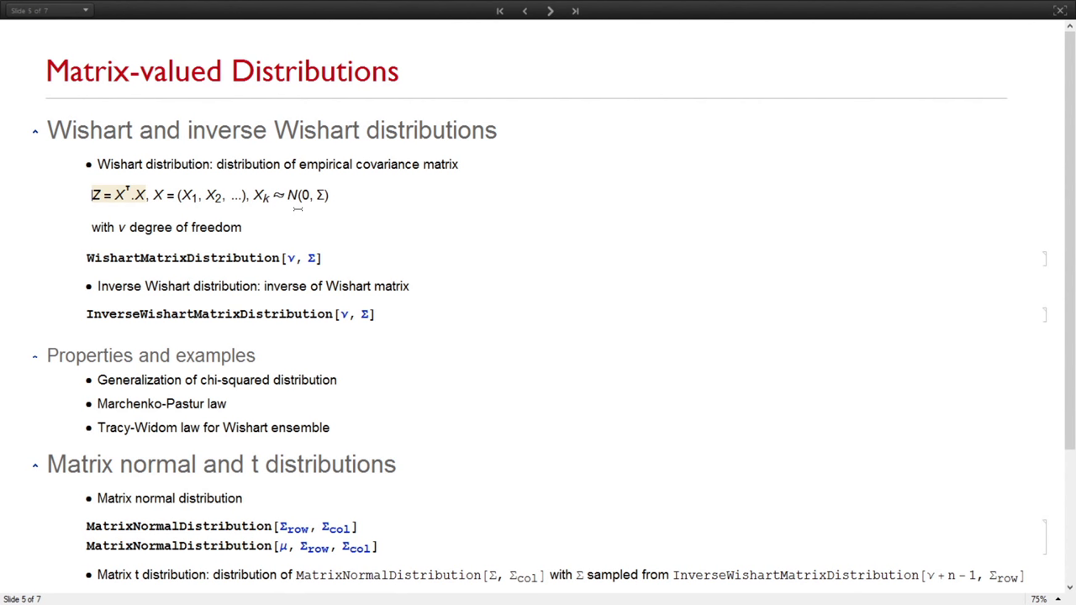
key("Down")
key("Down")
key("Down")
key("Down")
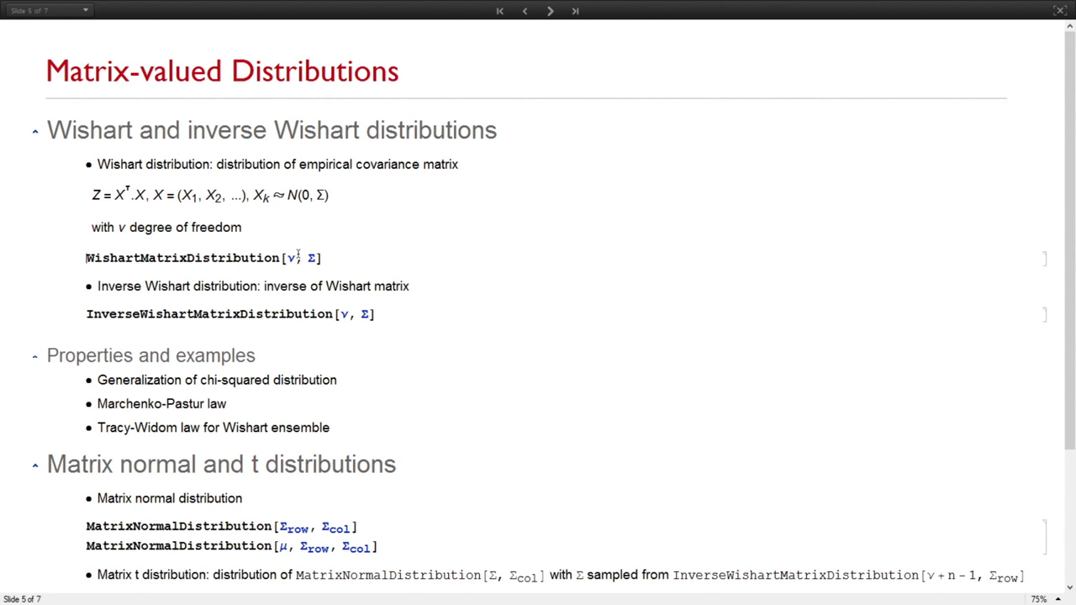
key("Down")
key("Down")
key("Down")
key("Down")
key("Down")
key("Down")
key("Down")
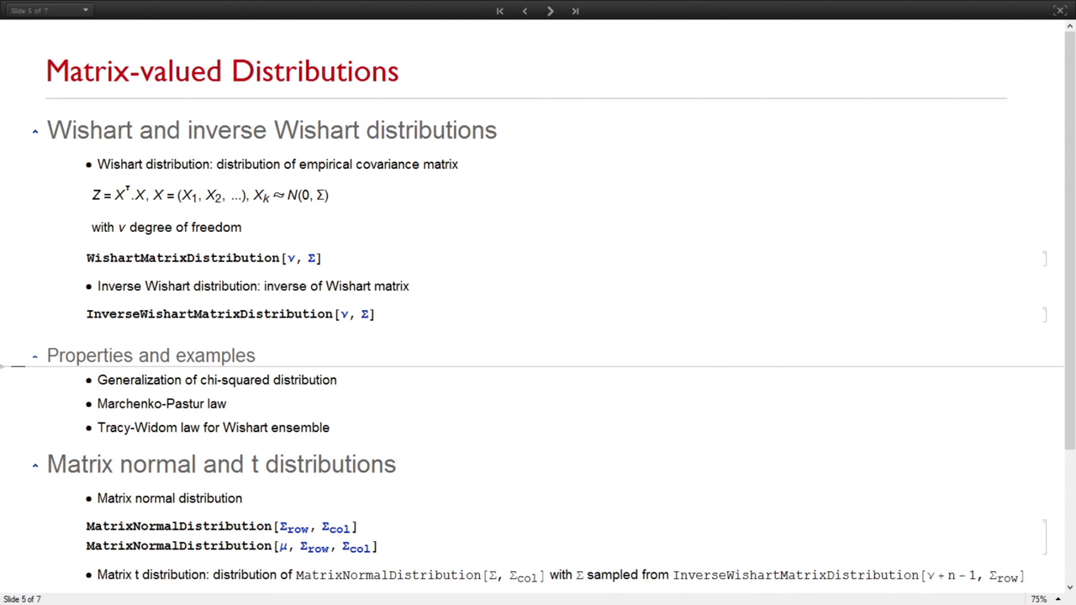
key("Up")
key("Up")
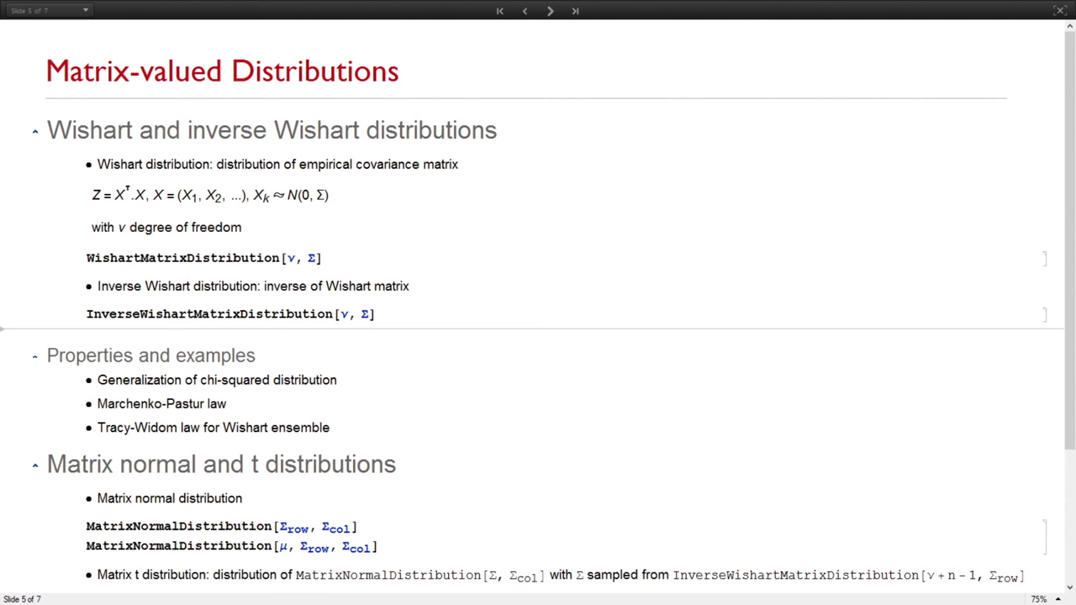
key("Down")
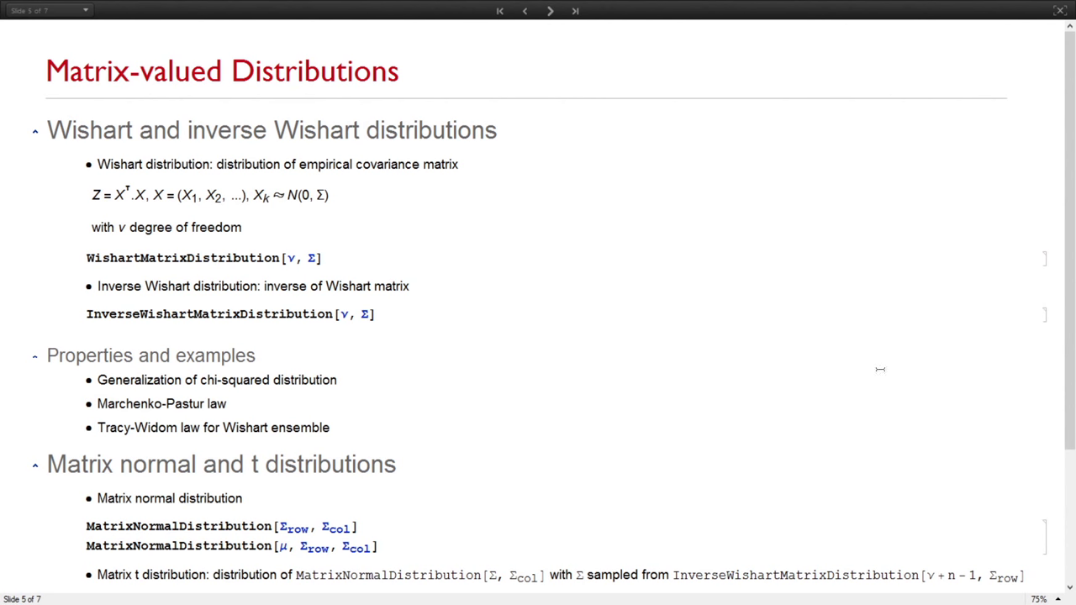
mouse_move(1042, 370)
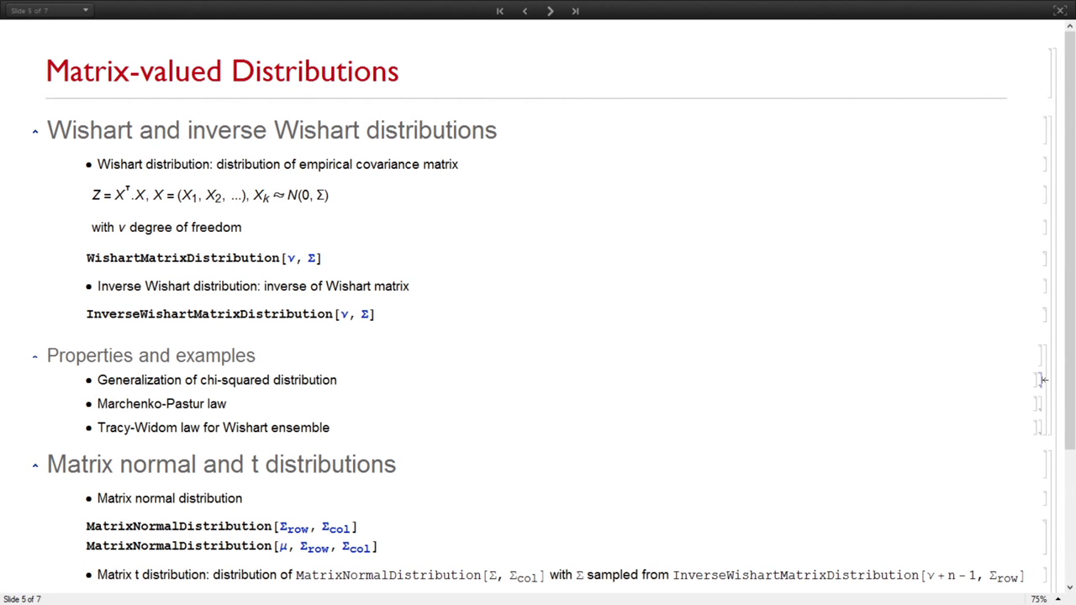
Expand Properties and examples and run the chi-squared DistributionFitTest, giving 0.47871
double_click(1046, 370)
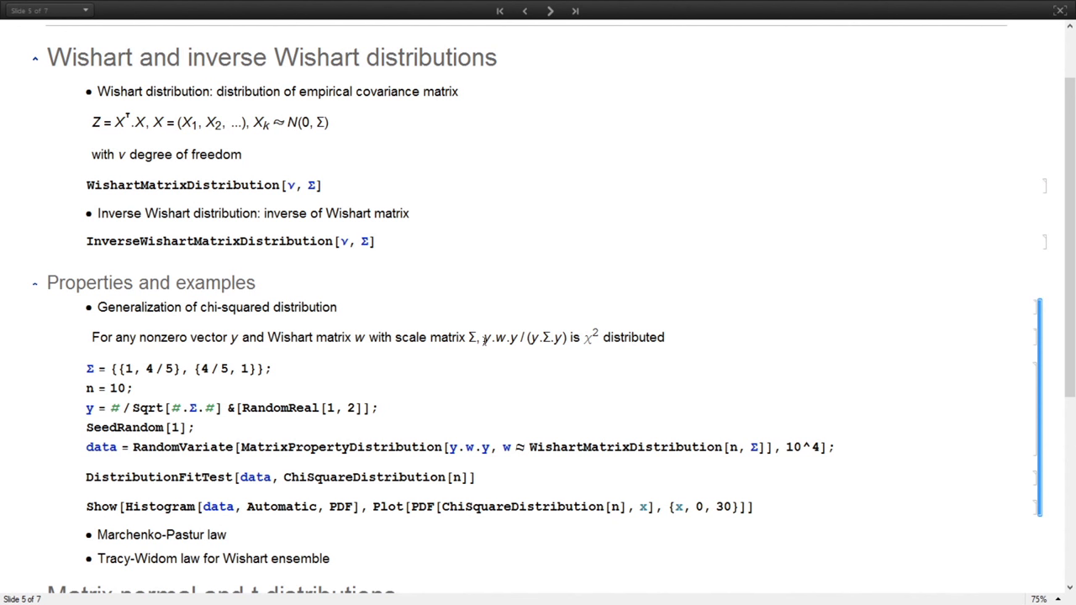
left_click(189, 394)
key("shift+Return")
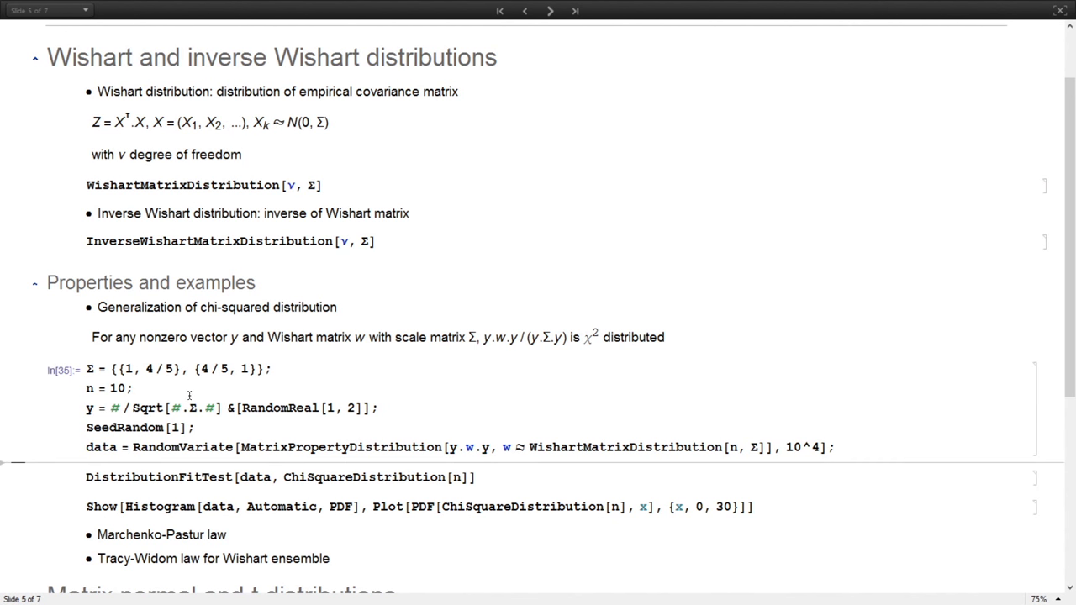
key("Down")
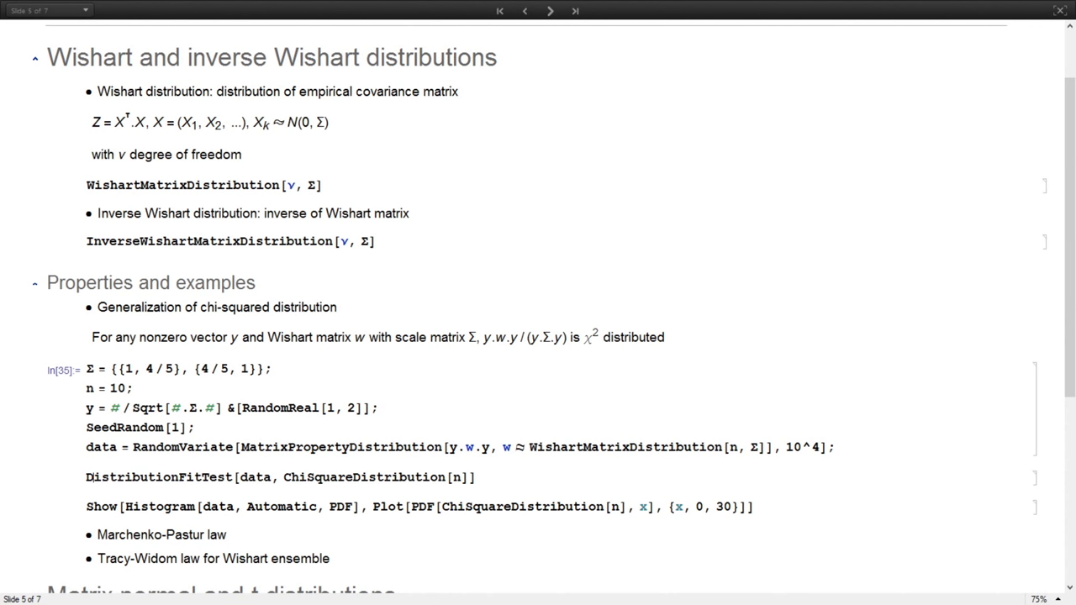
key("shift+Return")
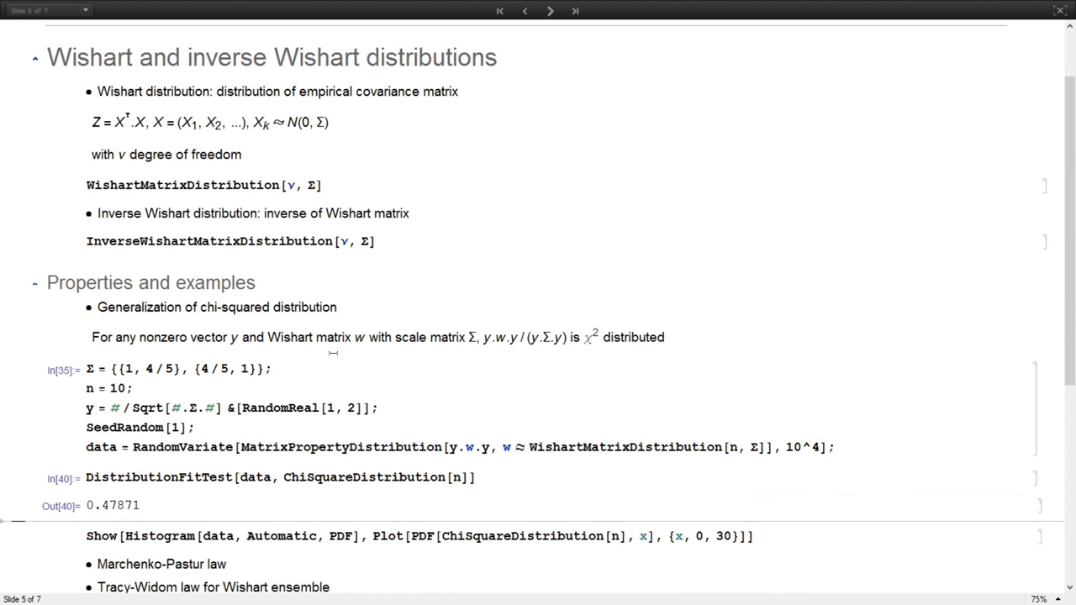
Plot the sample histogram against the chi-squared PDF and expand the Marchenko-Pastur group
scroll(333, 353, "down", 3)
left_click(262, 407)
key("shift+Return")
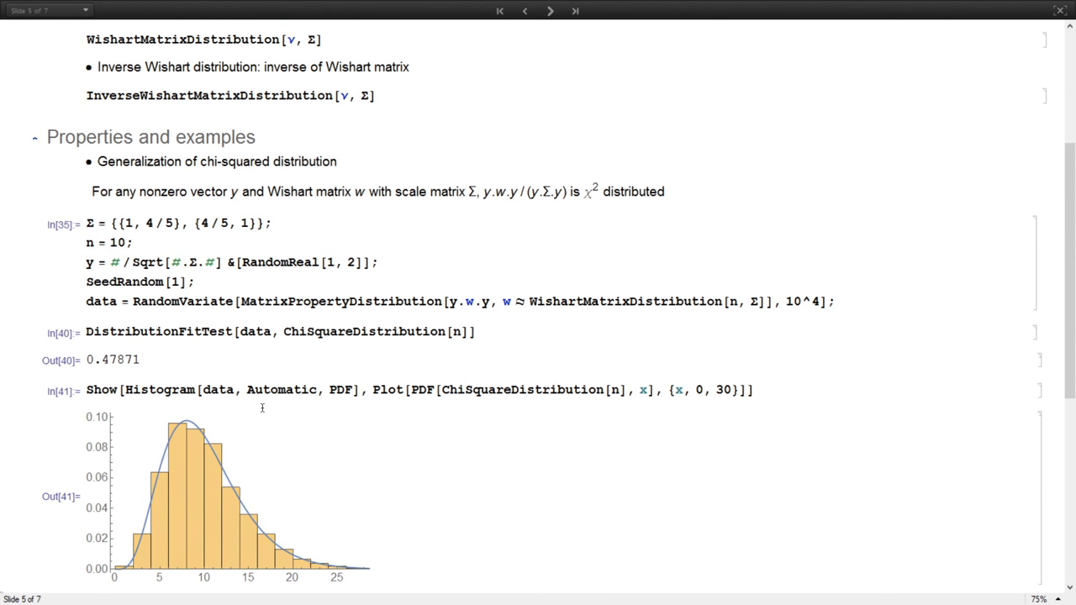
scroll(262, 407, "down", 7)
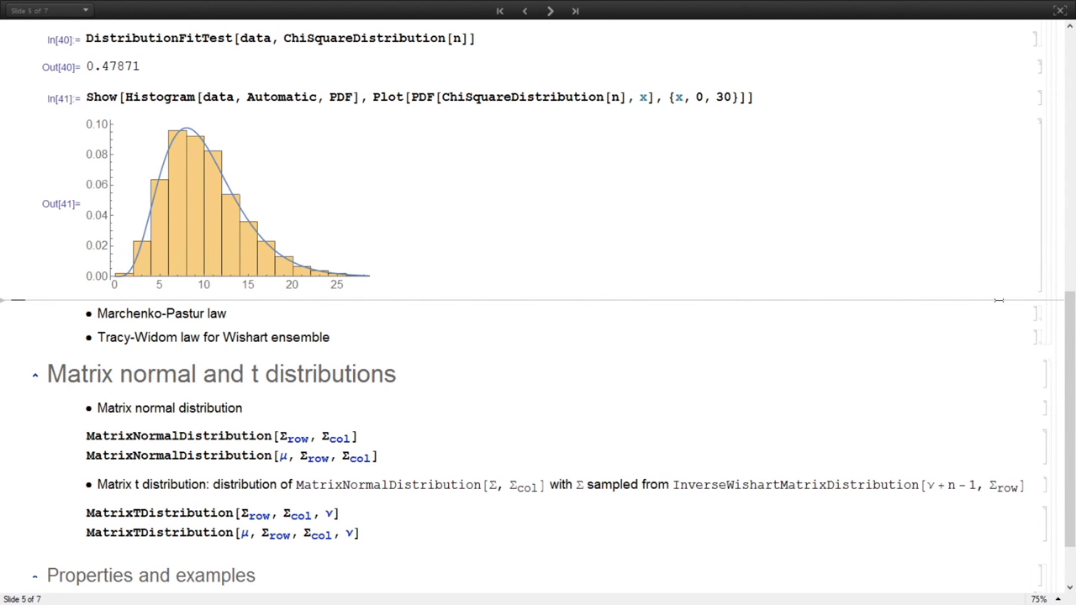
scroll(998, 300, "up", 6)
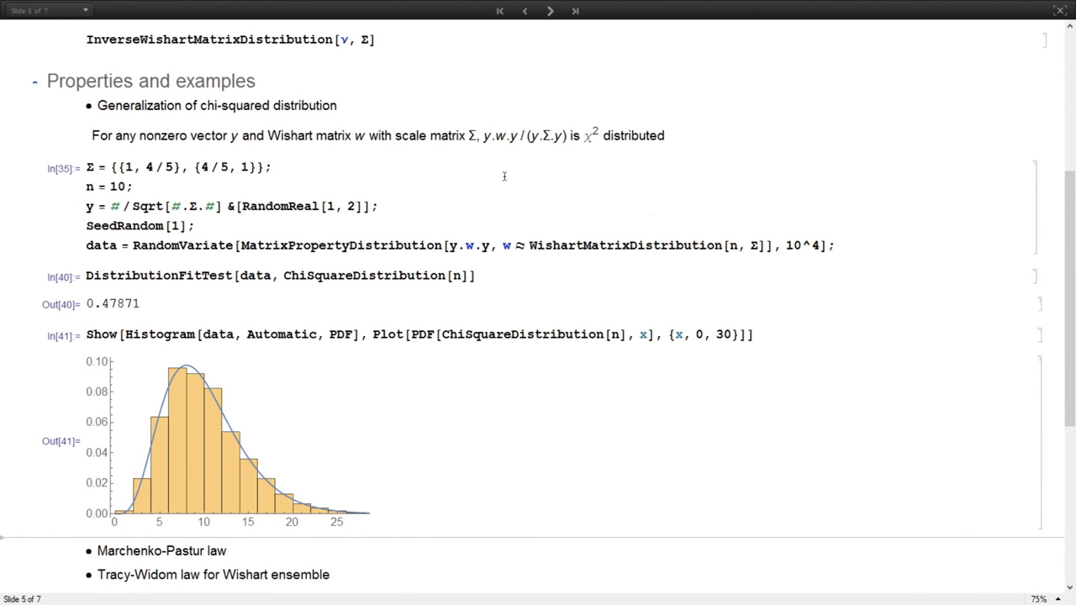
scroll(425, 201, "down", 2)
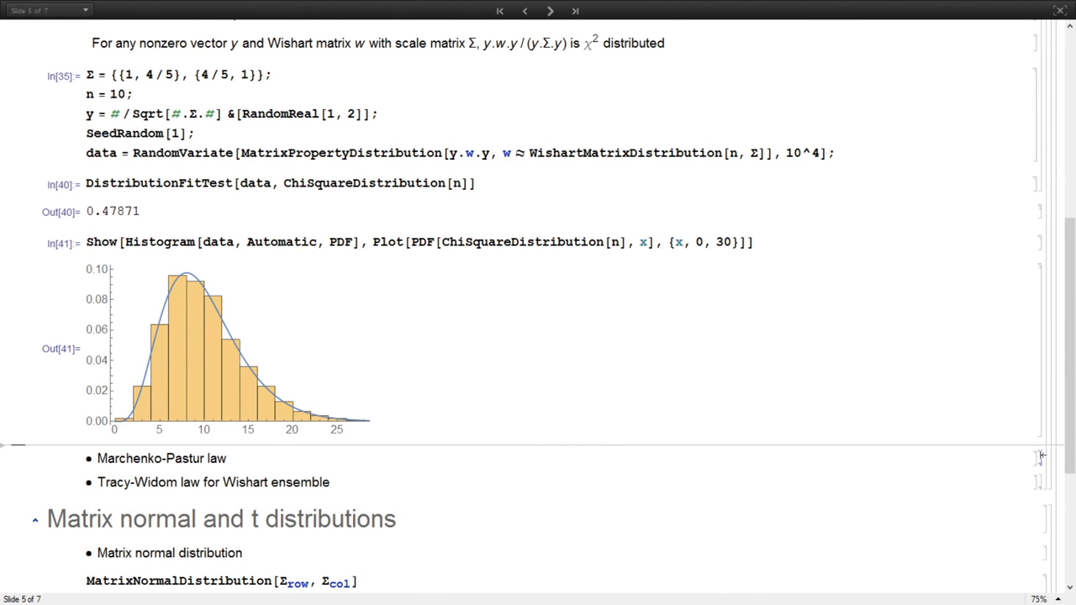
double_click(1041, 456)
double_click(1039, 246)
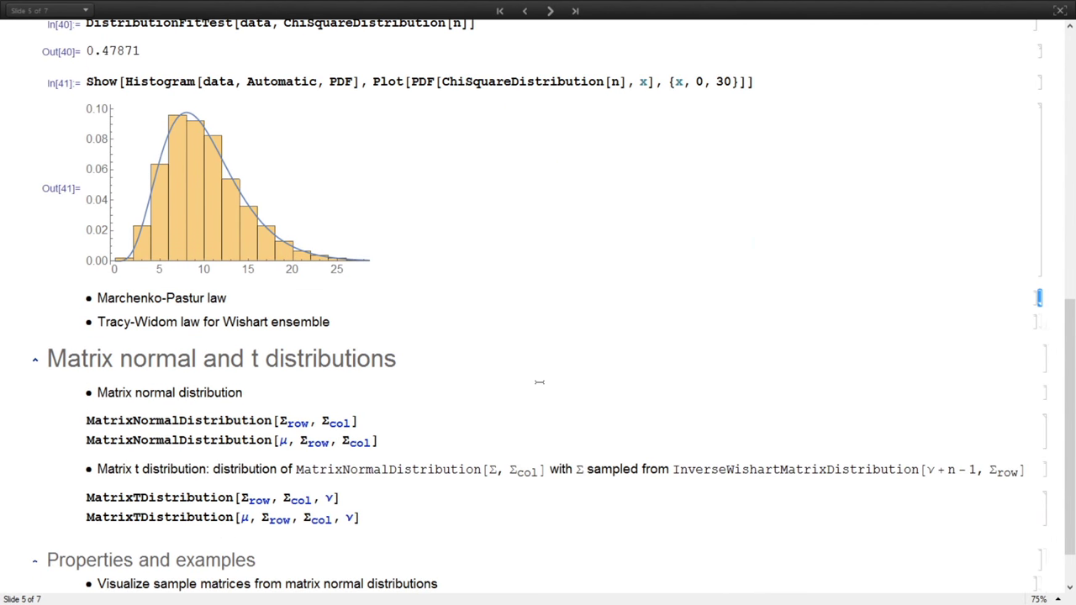
Expand the Marchenko-Pastur group and evaluate the eigvsDist definition and eigenvalue data cells
mouse_move(1056, 236)
double_click(1040, 246)
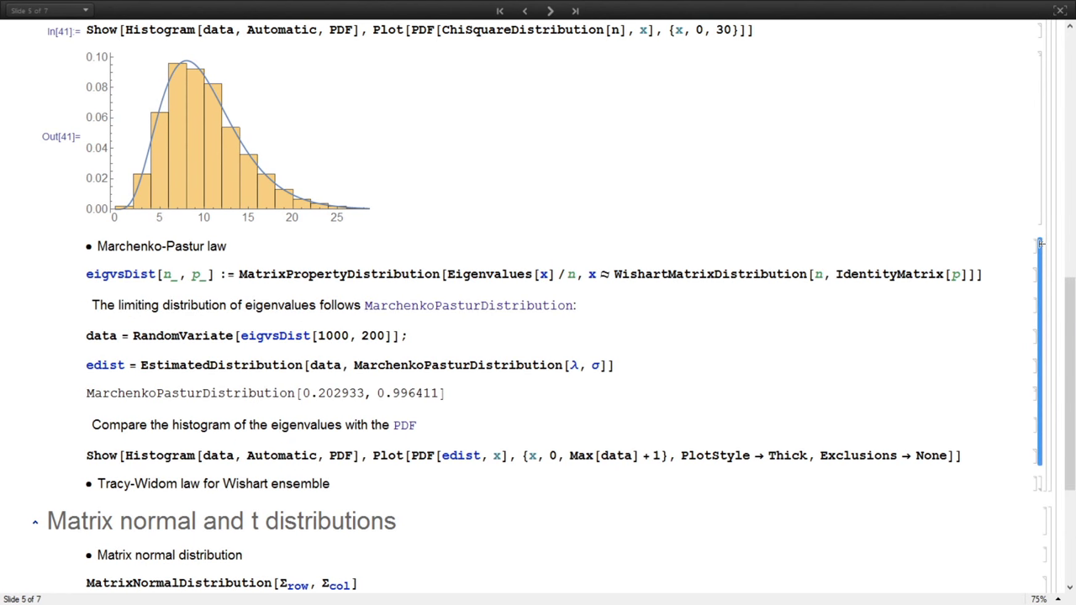
left_click(444, 274)
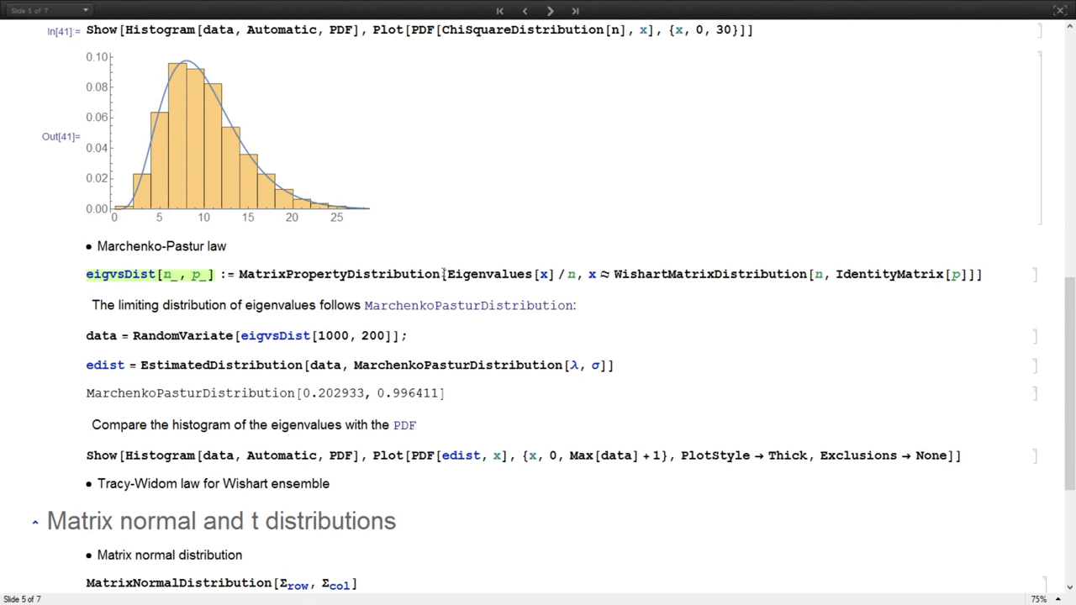
key("shift+Return")
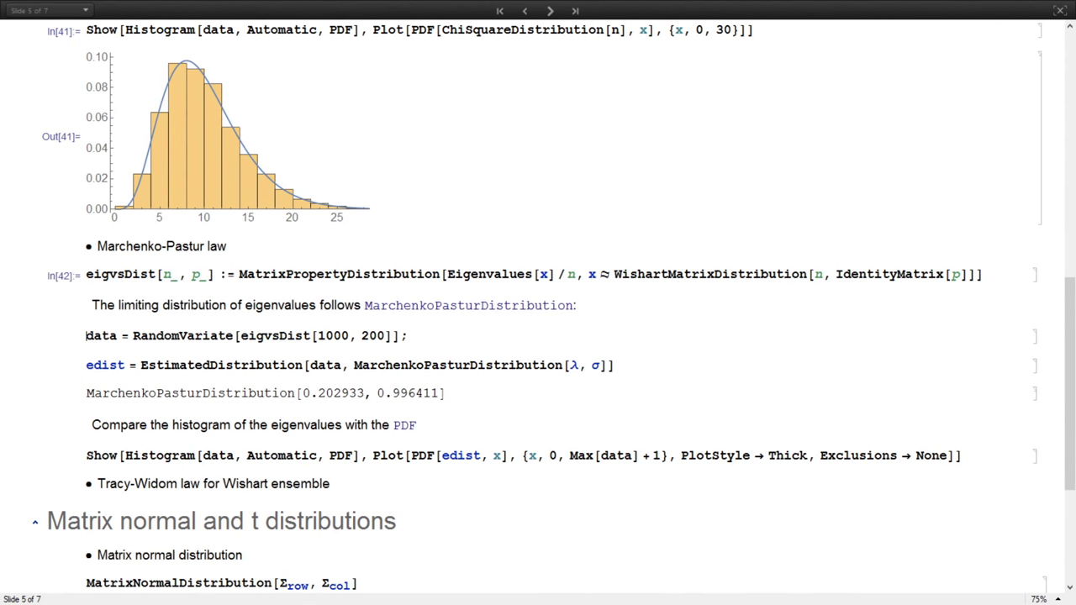
key("shift+Return")
key("shift+Return")
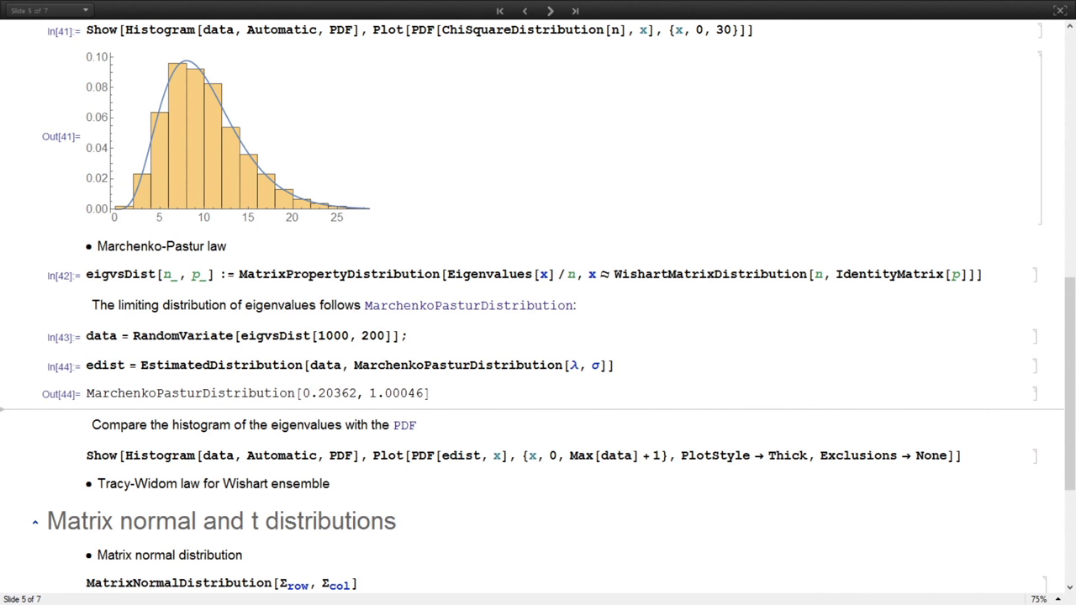
Plot the eigenvalue histogram against the fitted MarchenkoPasturDistribution[0.20362, 1.00046] PDF
left_click(616, 367)
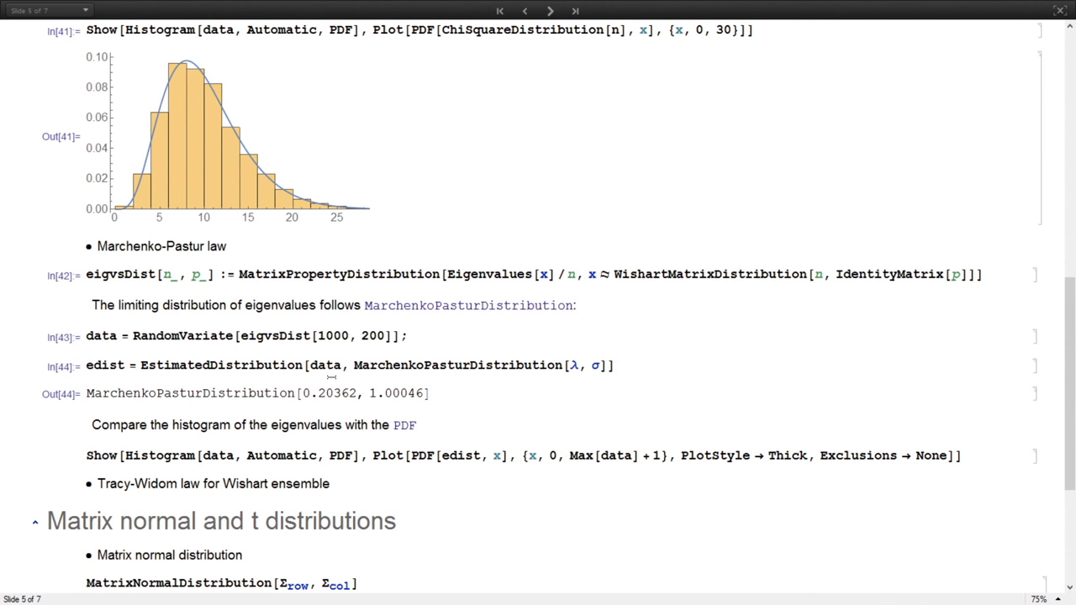
scroll(432, 378, "down", 2)
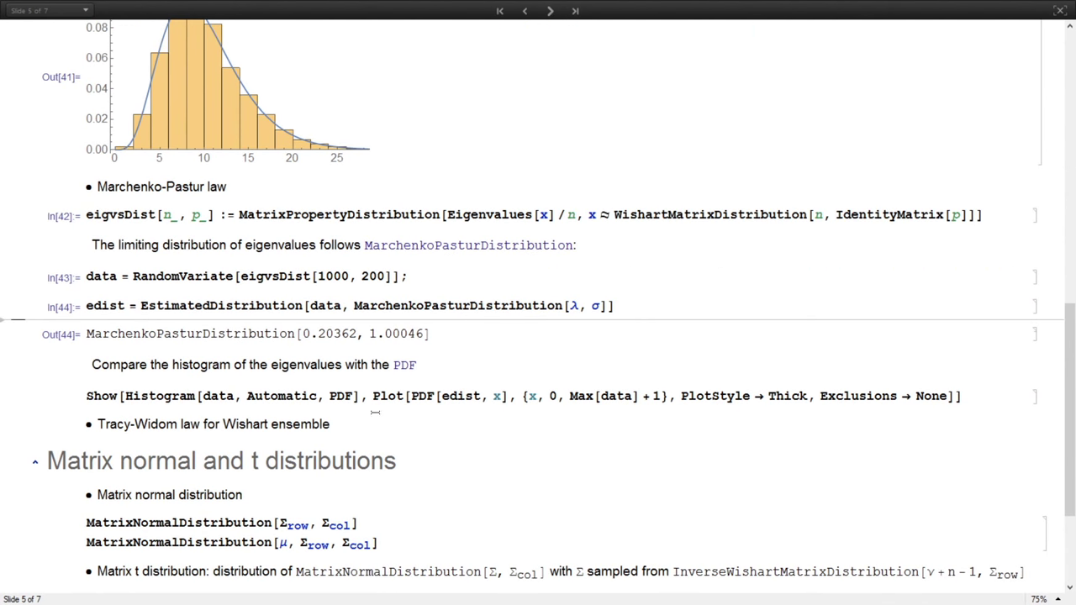
left_click(362, 395)
key("shift+Return")
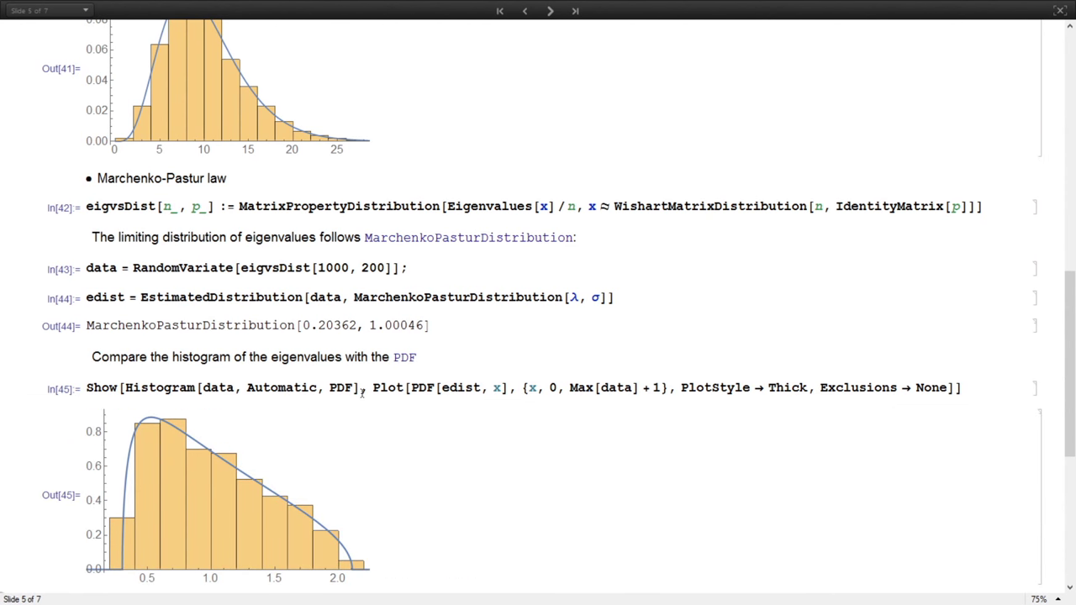
scroll(577, 317, "down", 10)
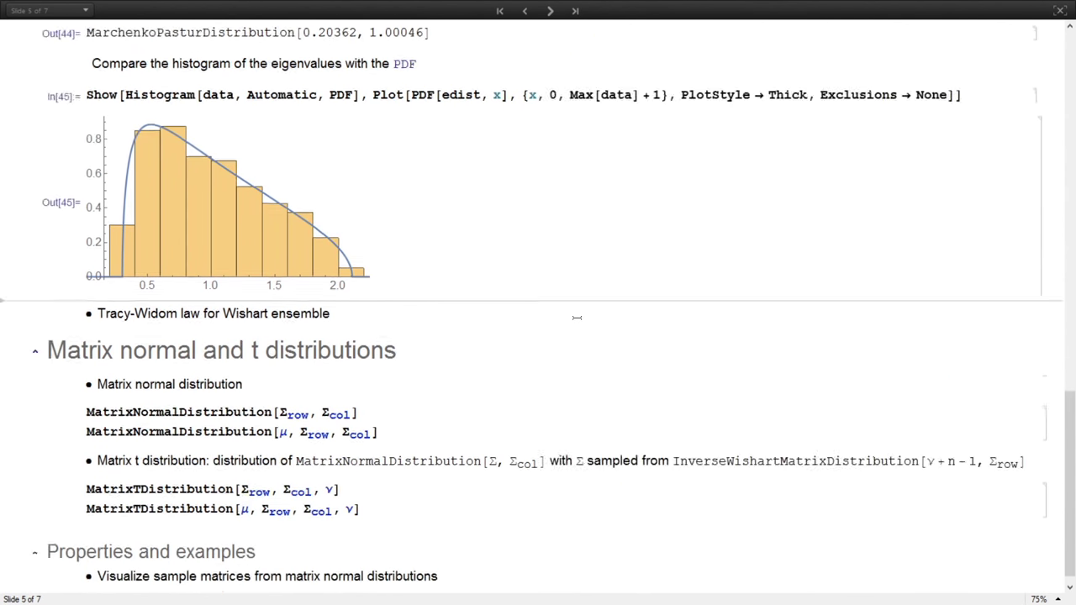
mouse_move(1043, 268)
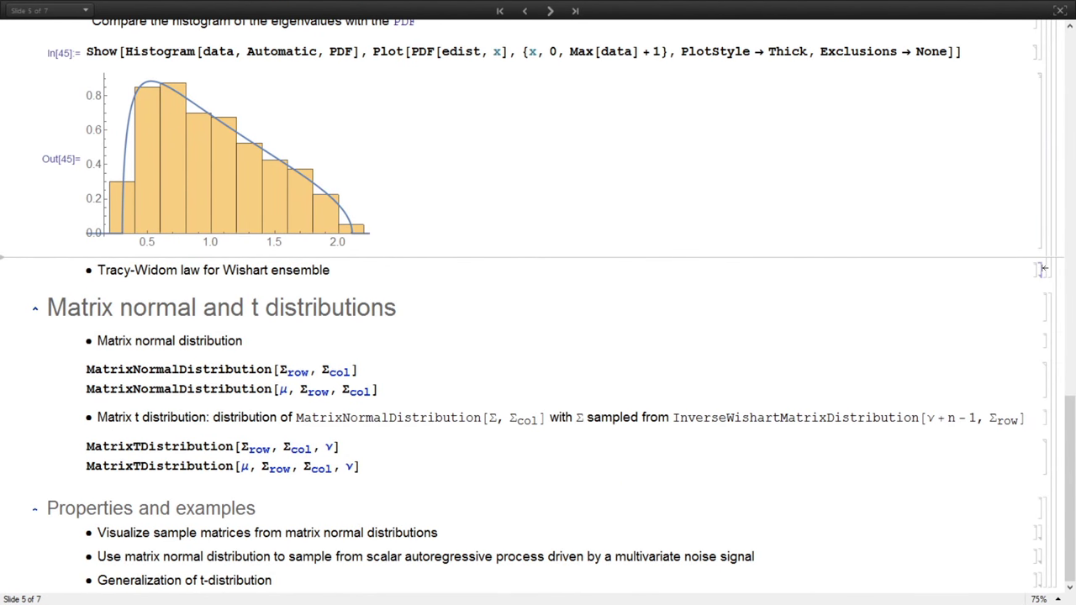
Expand the collapsed 'Tracy-Widom law for Wishart ensemble' cell group
double_click(1043, 268)
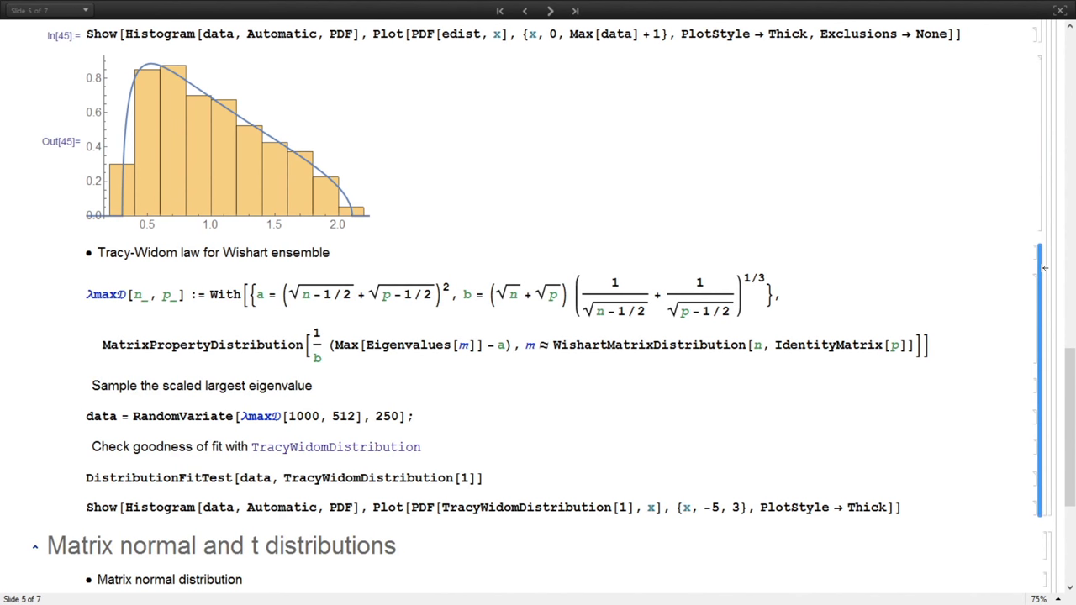